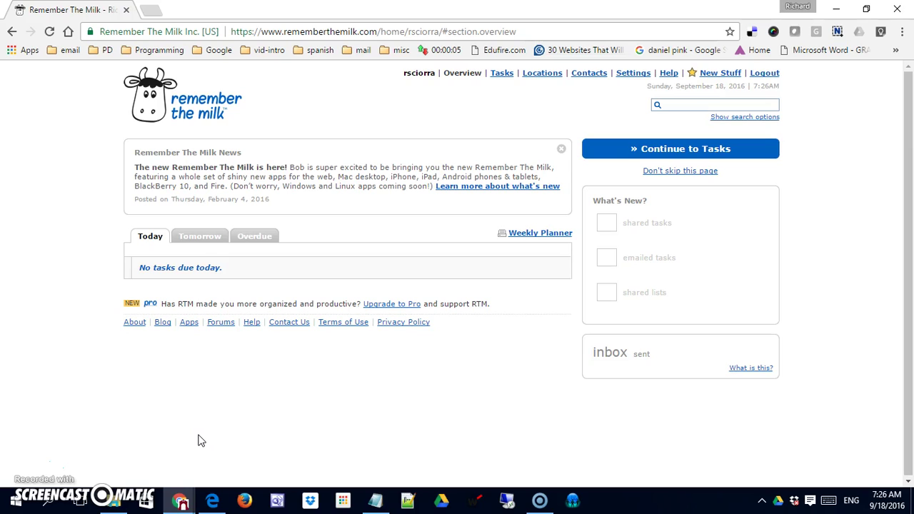
Open the task inbox and check the details of the "Do lesson plans" task.
{"action": "left_click", "coordinate": [71, 430]}
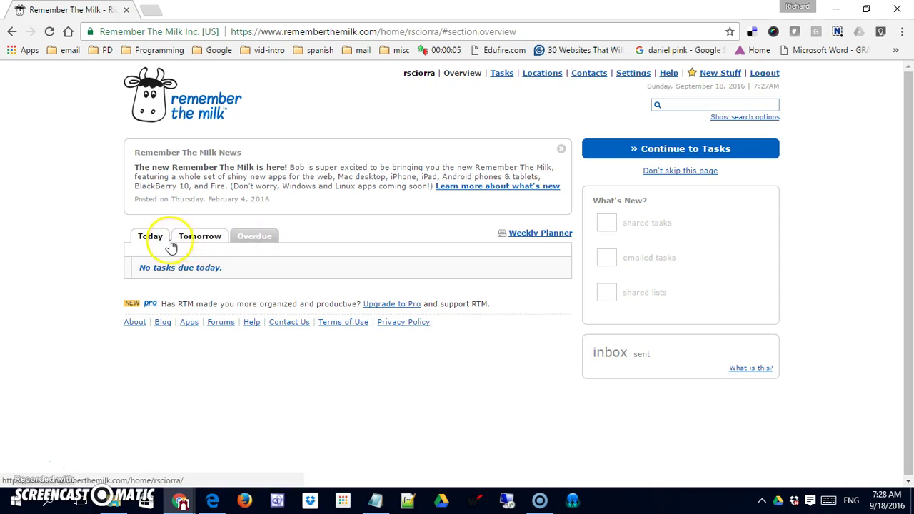
{"action": "left_click", "coordinate": [502, 76]}
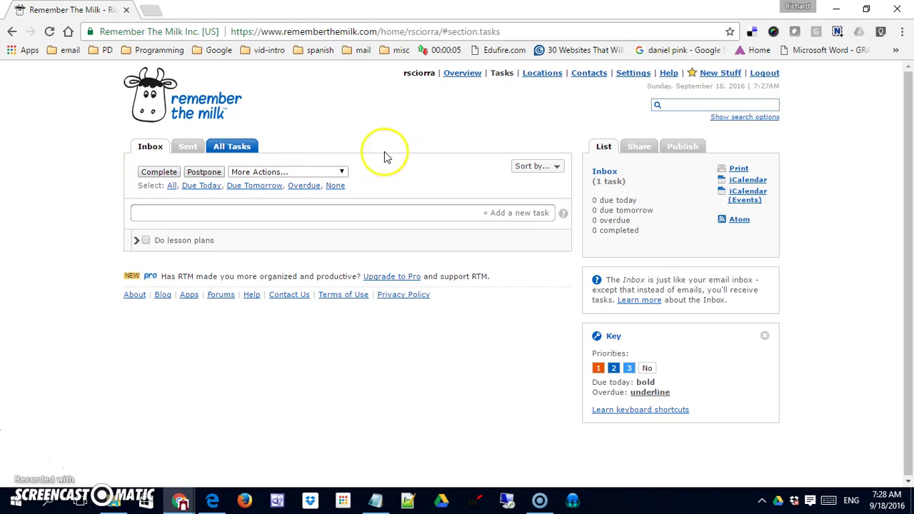
{"action": "left_click", "coordinate": [306, 240]}
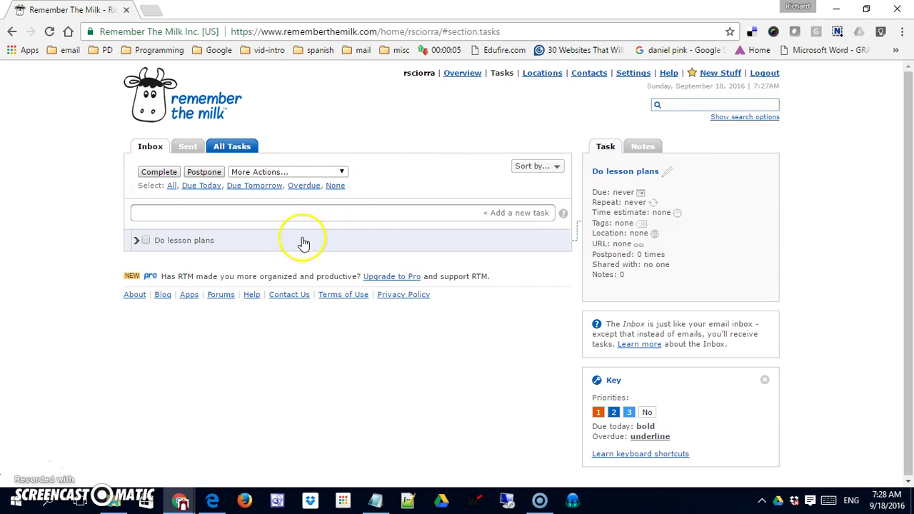
{"action": "left_click", "coordinate": [328, 241]}
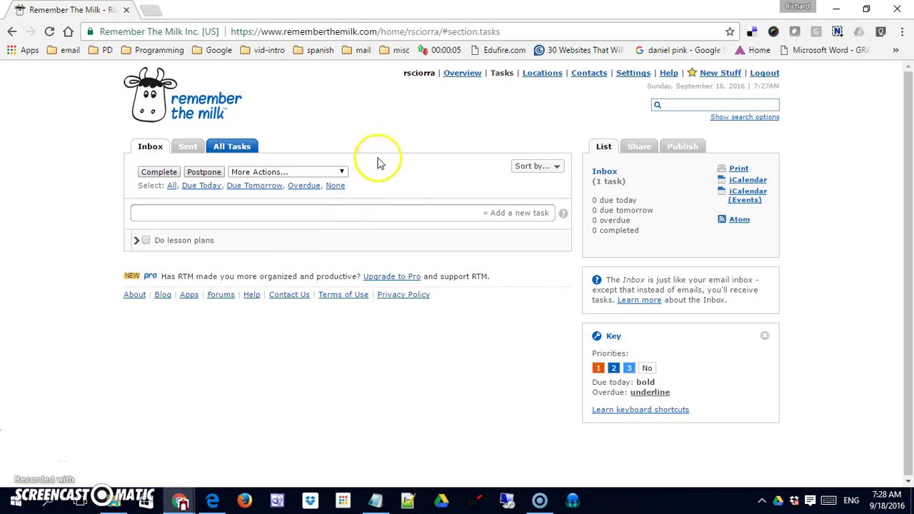
Open the account settings and review the general options from the name fields down to the time zone.
{"action": "left_click", "coordinate": [634, 74]}
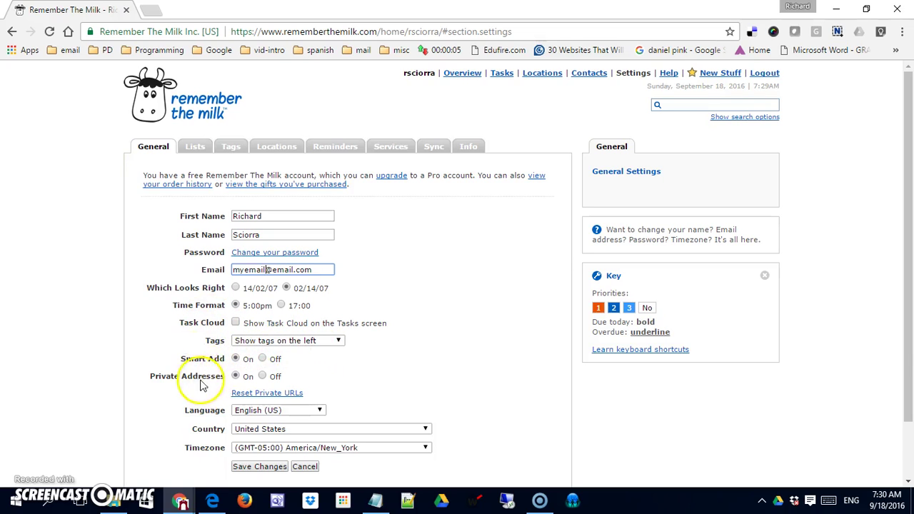
{"action": "scroll", "coordinate": [351, 381], "scroll_direction": "down", "scroll_amount": 2}
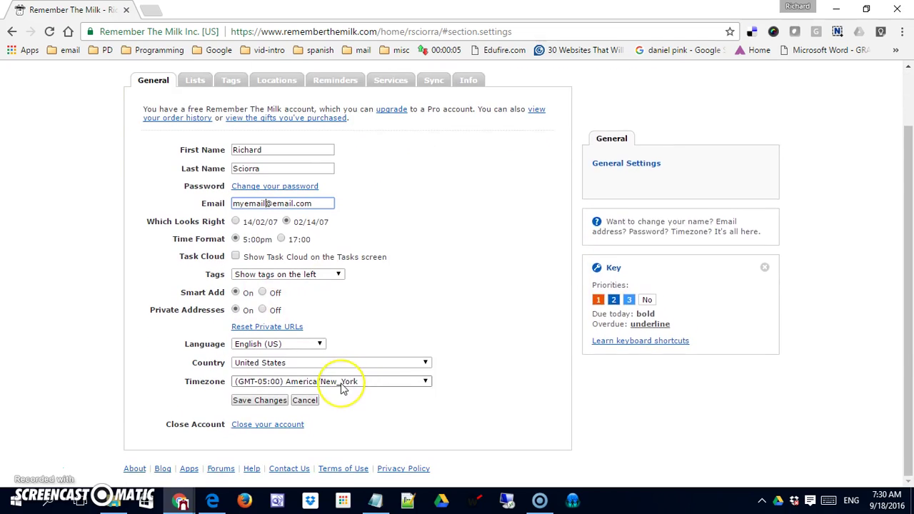
{"action": "scroll", "coordinate": [343, 385], "scroll_direction": "up", "scroll_amount": 2}
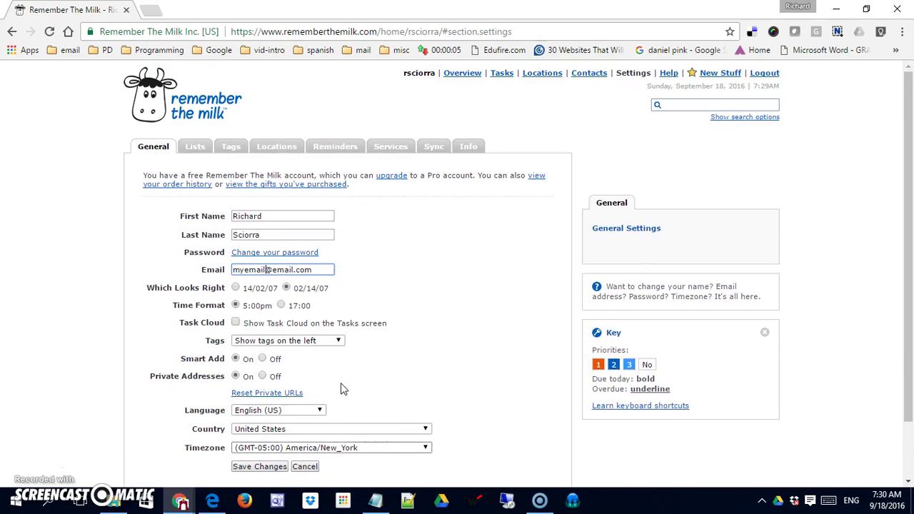
{"action": "left_click", "coordinate": [35, 475]}
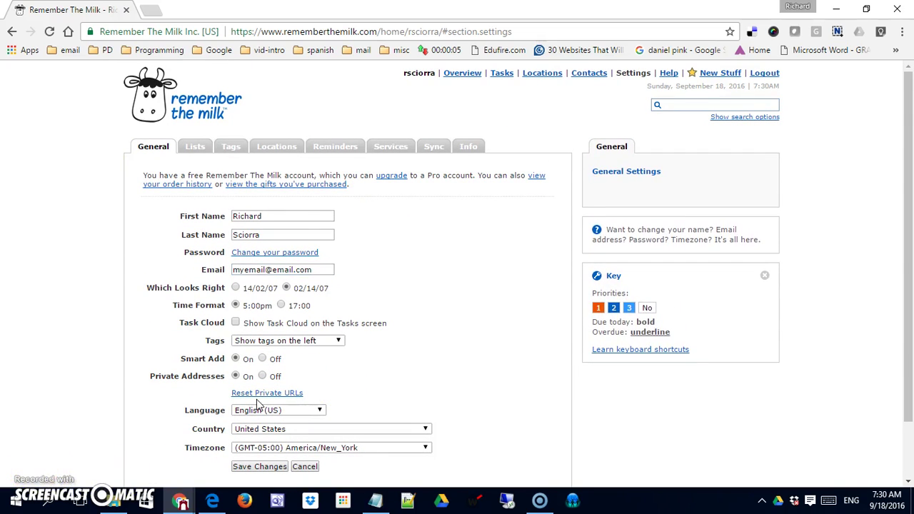
Open the list settings and inspect the details of the Inbox, All Tasks and Sent lists.
{"action": "left_click", "coordinate": [196, 148]}
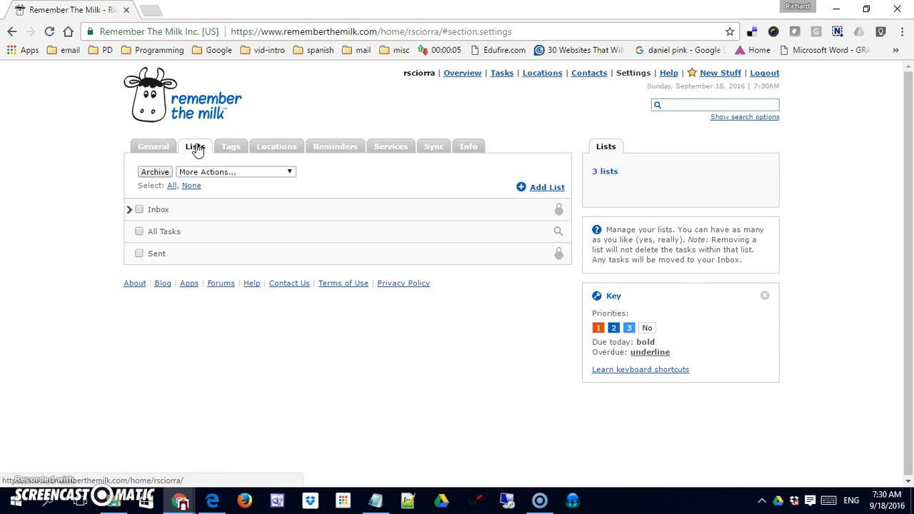
{"action": "left_click", "coordinate": [190, 211]}
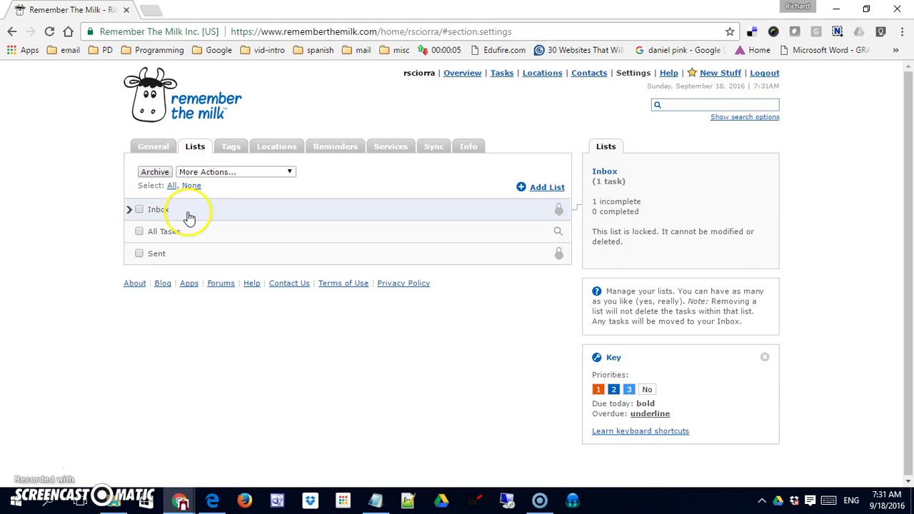
{"action": "left_click", "coordinate": [186, 234]}
{"action": "left_click", "coordinate": [186, 253]}
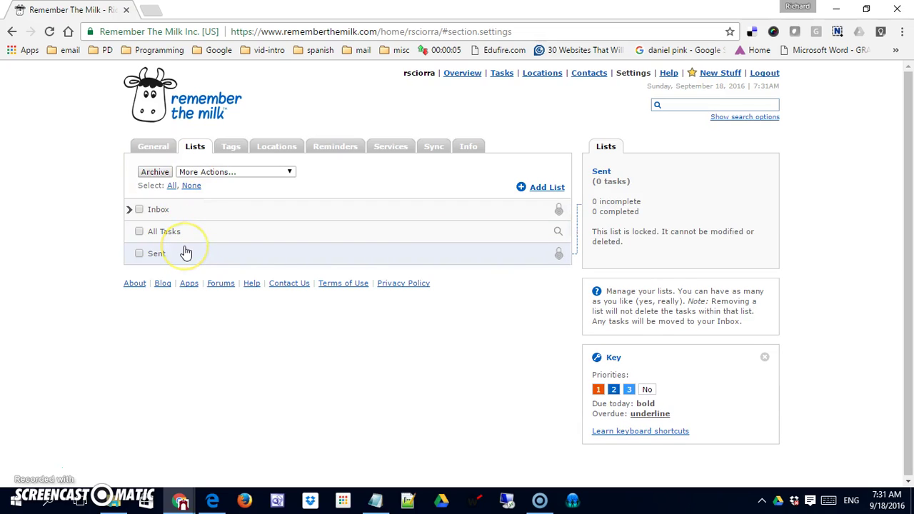
{"action": "left_click", "coordinate": [204, 230]}
{"action": "left_click", "coordinate": [202, 211]}
{"action": "left_click", "coordinate": [198, 250]}
{"action": "left_click", "coordinate": [509, 261]}
{"action": "left_click", "coordinate": [565, 249]}
{"action": "left_click", "coordinate": [565, 212]}
{"action": "left_click", "coordinate": [557, 250]}
{"action": "left_click", "coordinate": [569, 212]}
{"action": "left_click", "coordinate": [564, 234]}
{"action": "left_click", "coordinate": [564, 255]}
{"action": "left_click", "coordinate": [564, 257]}
{"action": "left_click", "coordinate": [143, 240]}
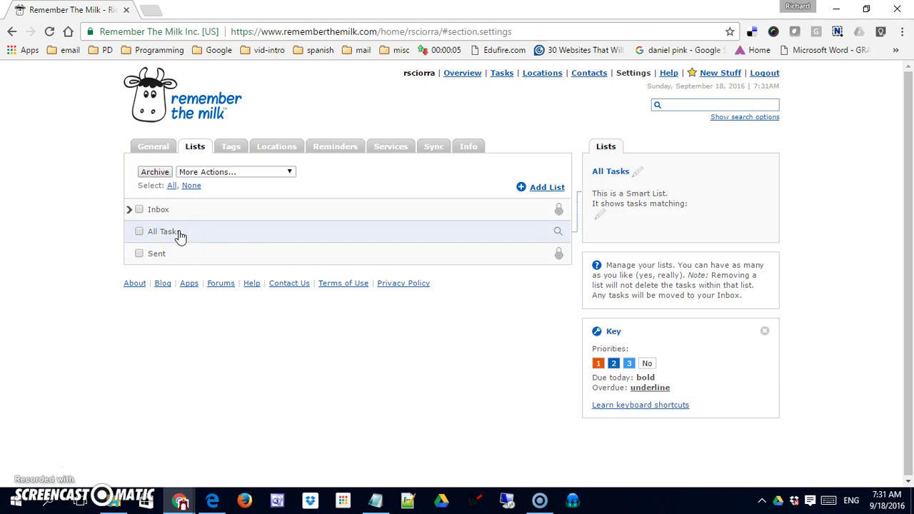
{"action": "left_click", "coordinate": [189, 207]}
{"action": "left_click", "coordinate": [191, 185]}
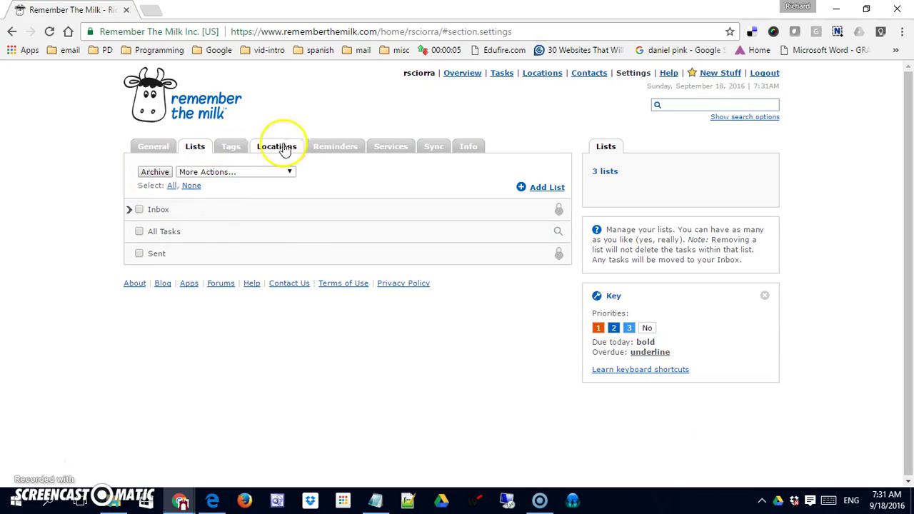
{"action": "left_click", "coordinate": [375, 211]}
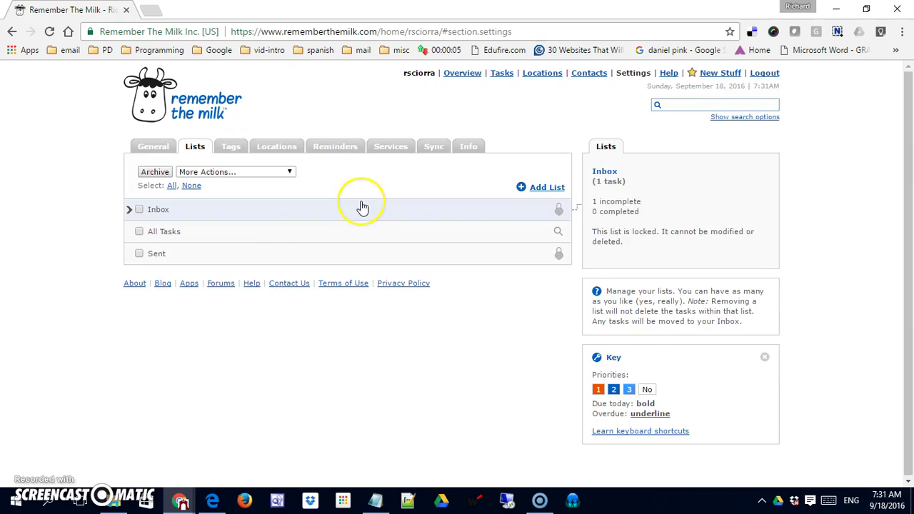
{"action": "left_click", "coordinate": [362, 208]}
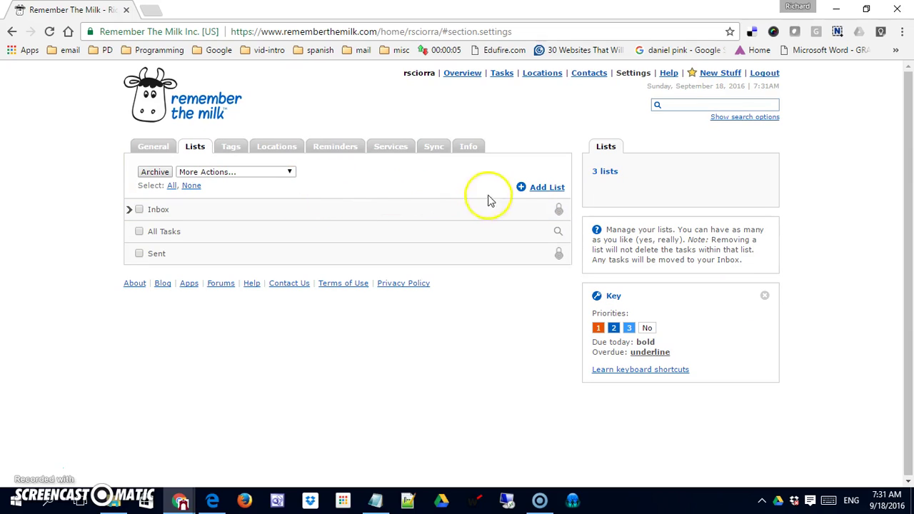
Add two lists named "Work" and "Personal" and leave the Personal list unselected.
{"action": "left_click", "coordinate": [542, 190]}
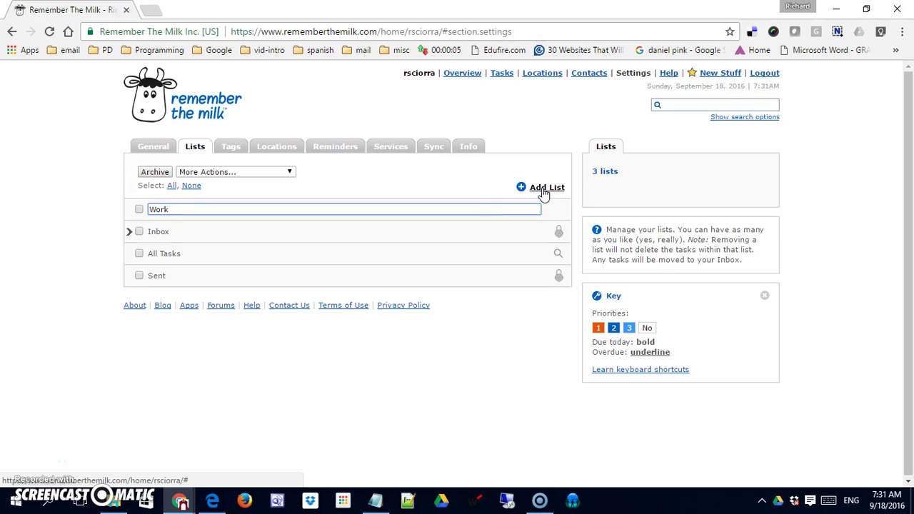
{"action": "key", "text": "Return"}
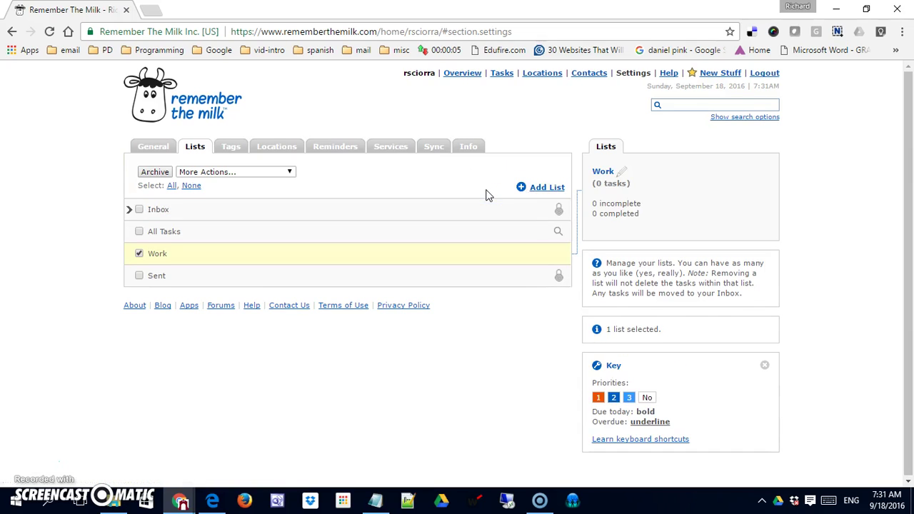
{"action": "left_click", "coordinate": [549, 191]}
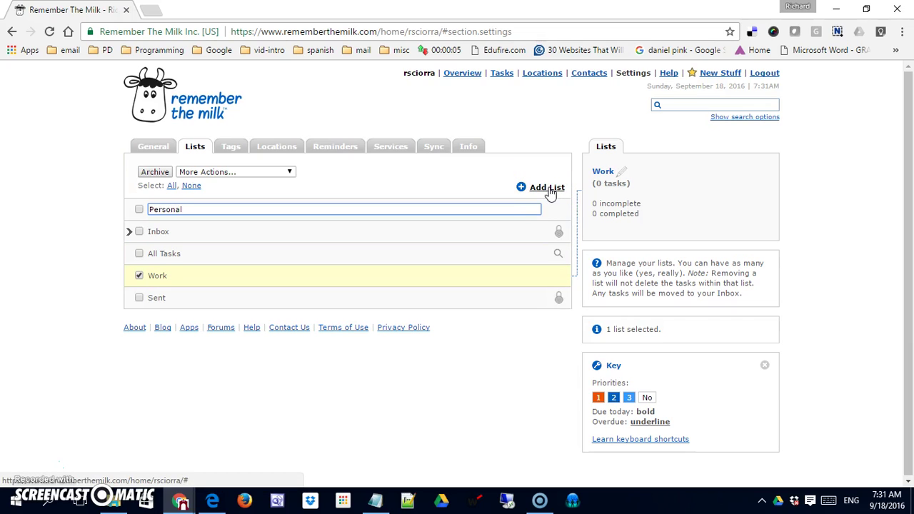
{"action": "key", "text": "Return"}
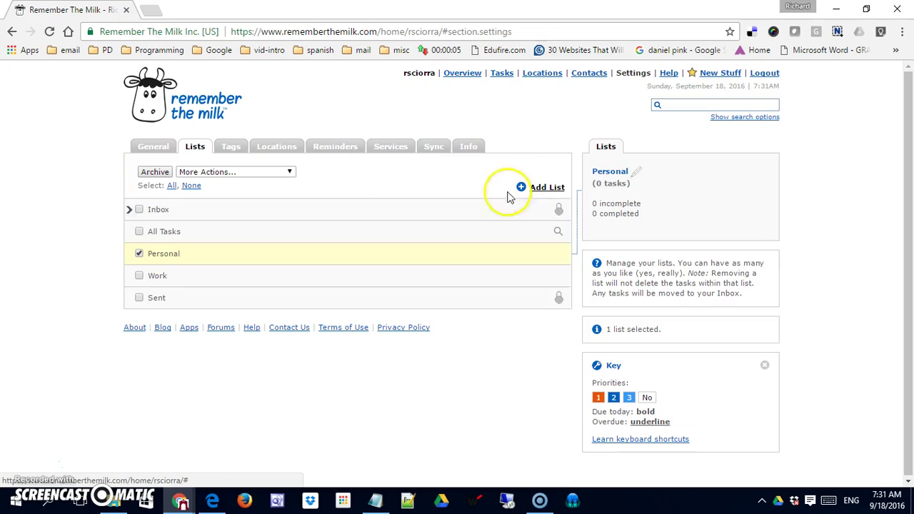
{"action": "left_click", "coordinate": [140, 254]}
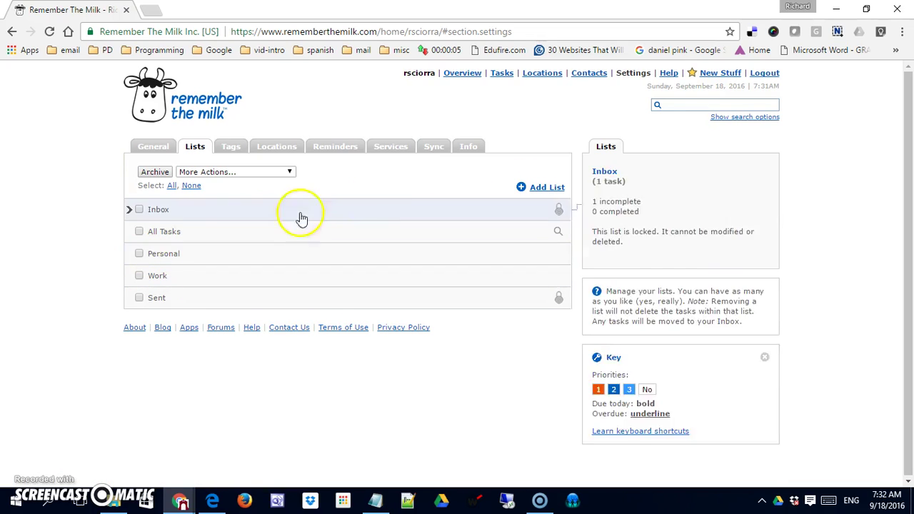
Check the lists on the tasks page and inspect the Inbox, All Tasks, Personal, Work and Sent entries in the list settings.
{"action": "left_click", "coordinate": [503, 77]}
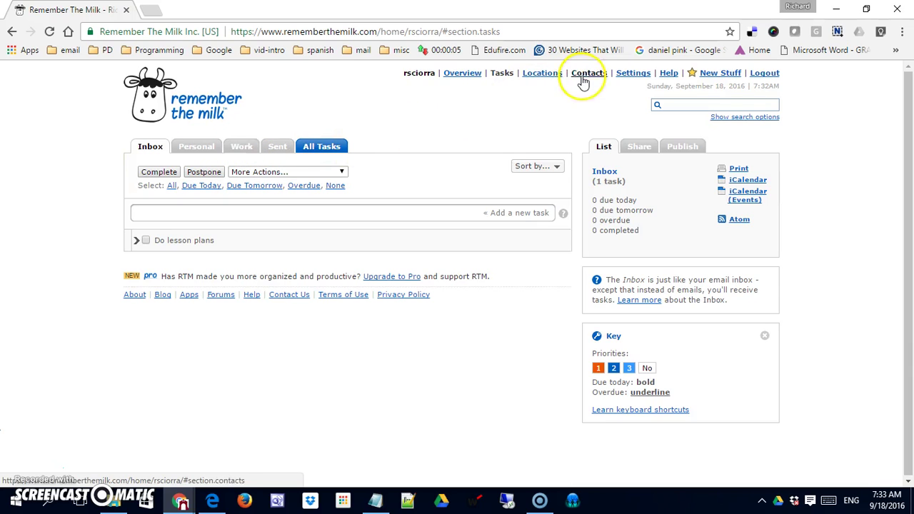
{"action": "left_click", "coordinate": [632, 73]}
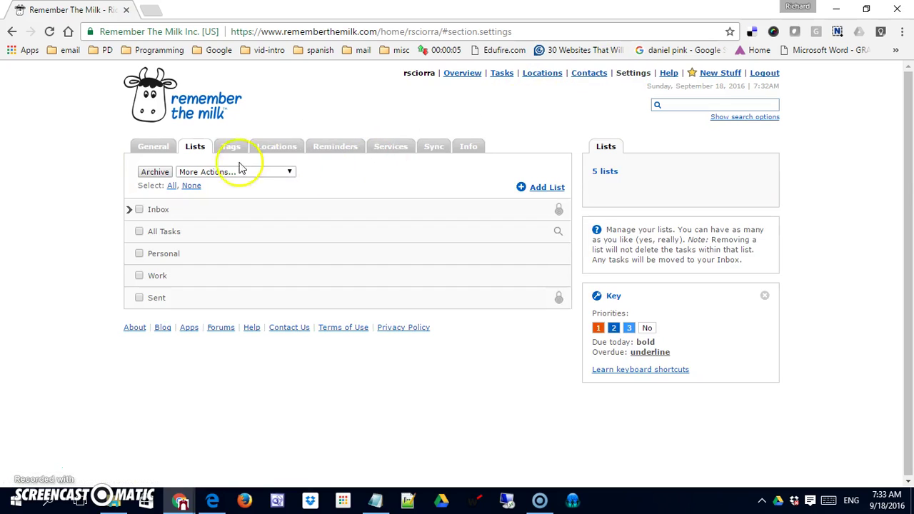
{"action": "left_click", "coordinate": [199, 276]}
{"action": "left_click", "coordinate": [275, 255]}
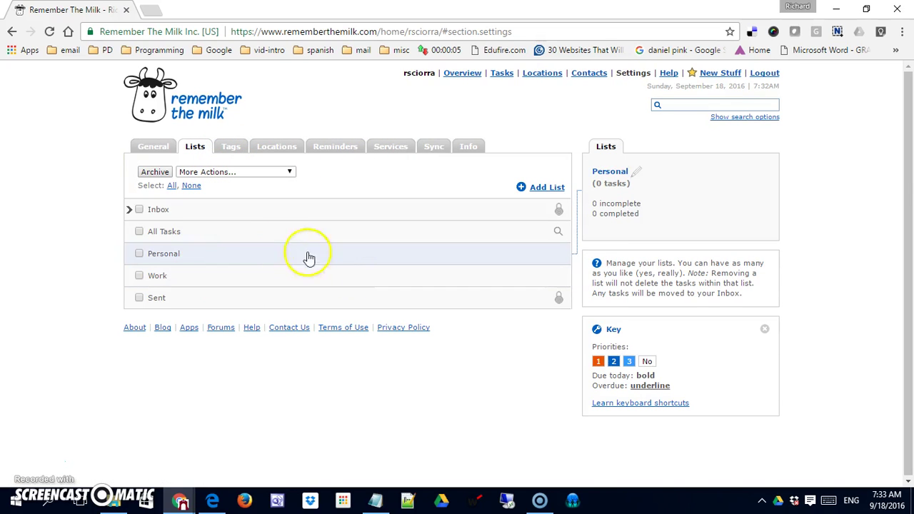
{"action": "left_click", "coordinate": [162, 219]}
{"action": "left_click", "coordinate": [164, 298]}
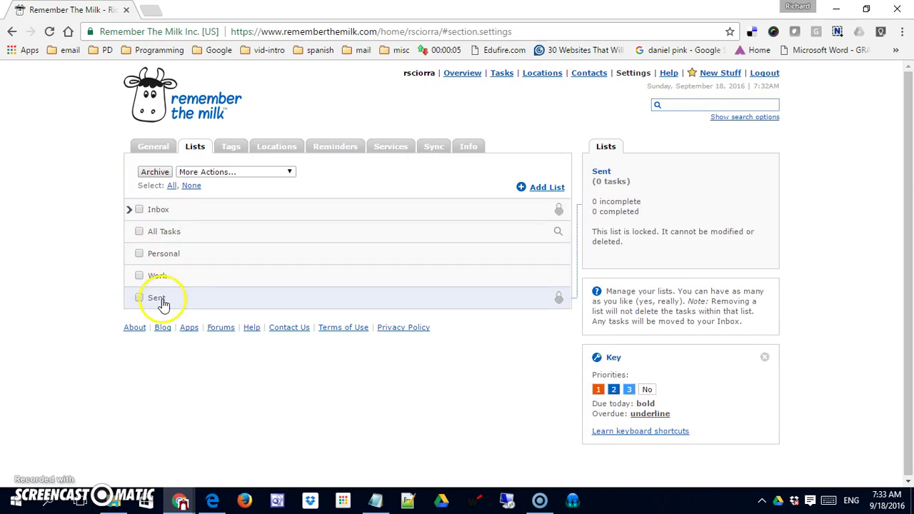
{"action": "left_click", "coordinate": [163, 230]}
{"action": "left_click", "coordinate": [163, 278]}
{"action": "left_click", "coordinate": [162, 295]}
{"action": "left_click", "coordinate": [161, 255]}
{"action": "left_click", "coordinate": [161, 219]}
{"action": "left_click", "coordinate": [159, 297]}
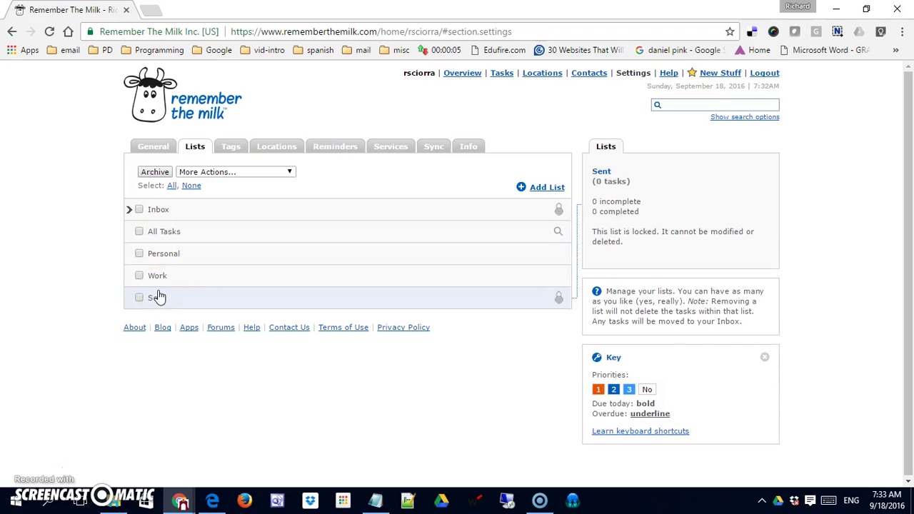
{"action": "left_click", "coordinate": [159, 297]}
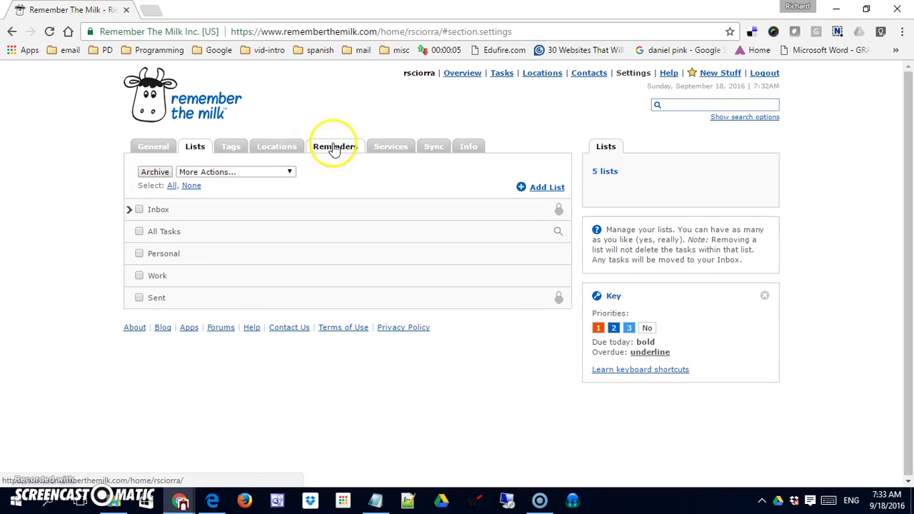
View the tag settings and the location settings.
{"action": "left_click", "coordinate": [228, 150]}
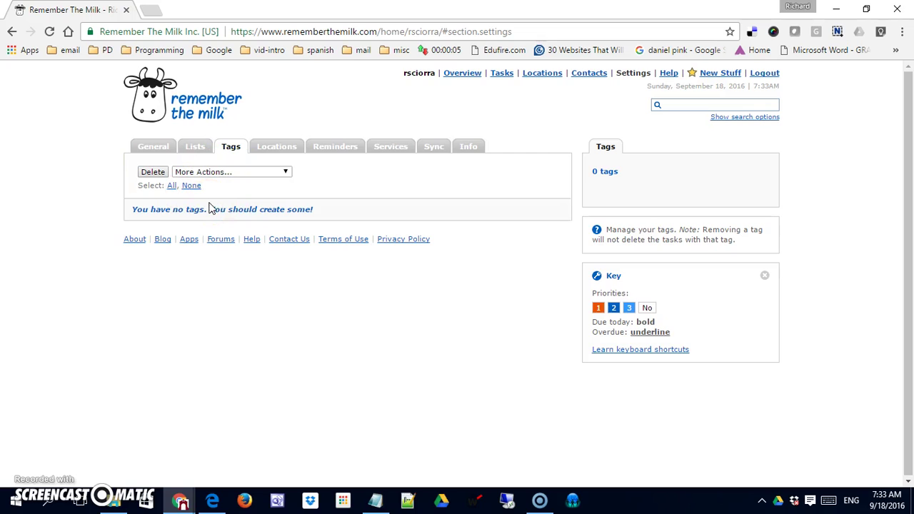
{"action": "left_click", "coordinate": [278, 150]}
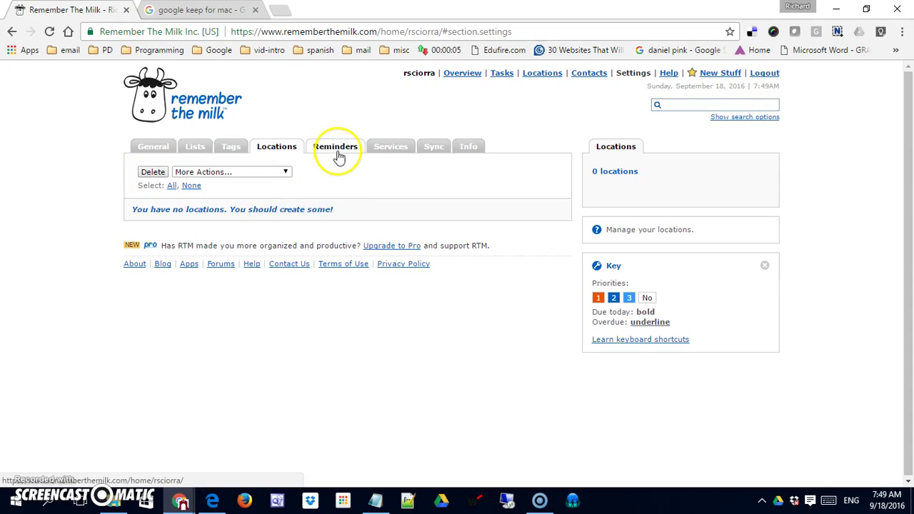
Open the reminder settings and set the daily reminders to be sent at 5am.
{"action": "left_click", "coordinate": [338, 153]}
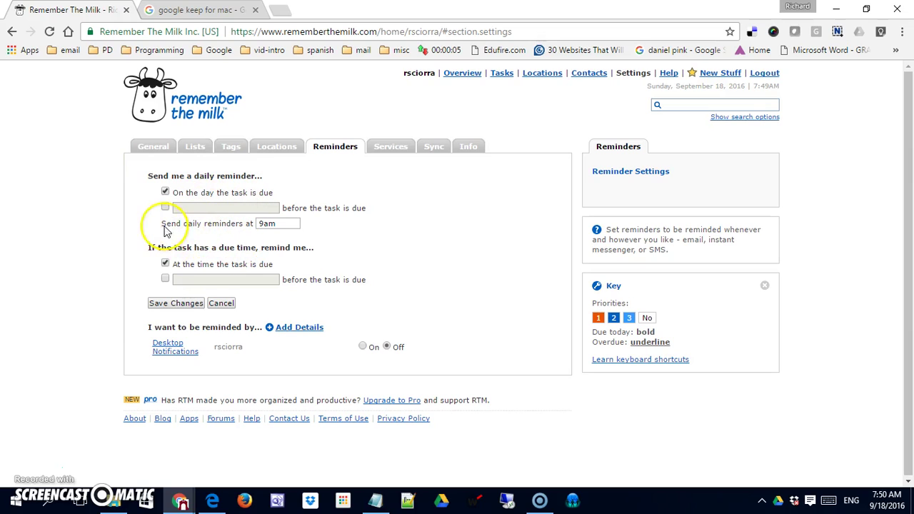
{"action": "left_click_drag", "start_coordinate": [263, 224], "coordinate": [230, 230]}
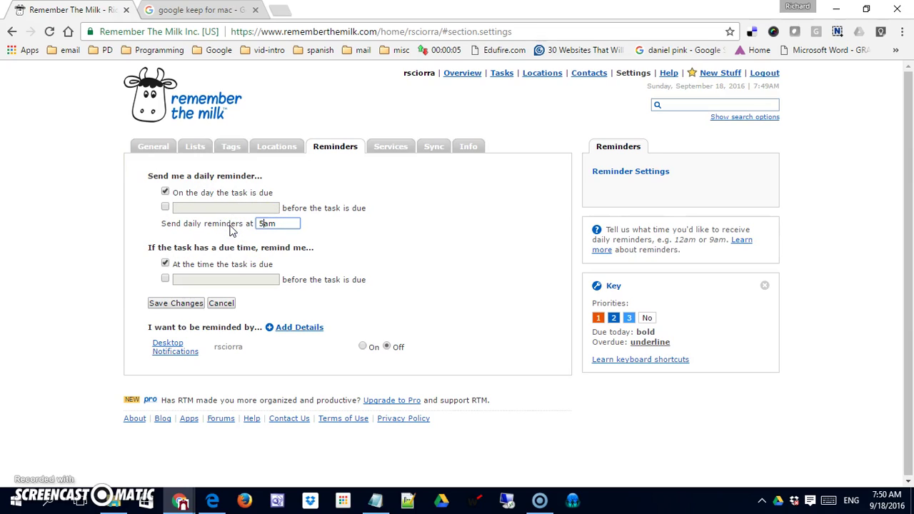
{"action": "type", "text": "5"}
{"action": "left_click", "coordinate": [342, 237]}
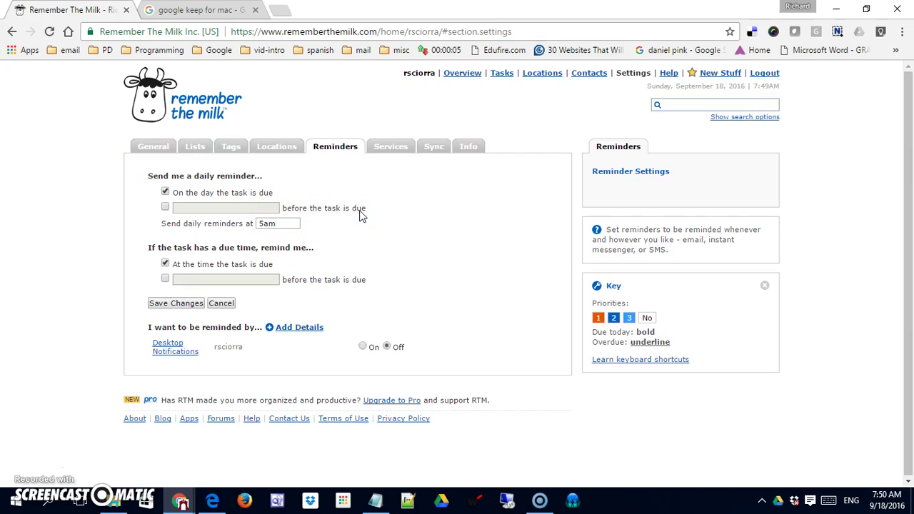
Enable and save a daily reminder 1 day before the task is due, keeping the due-day reminder switched on.
{"action": "left_click", "coordinate": [165, 207]}
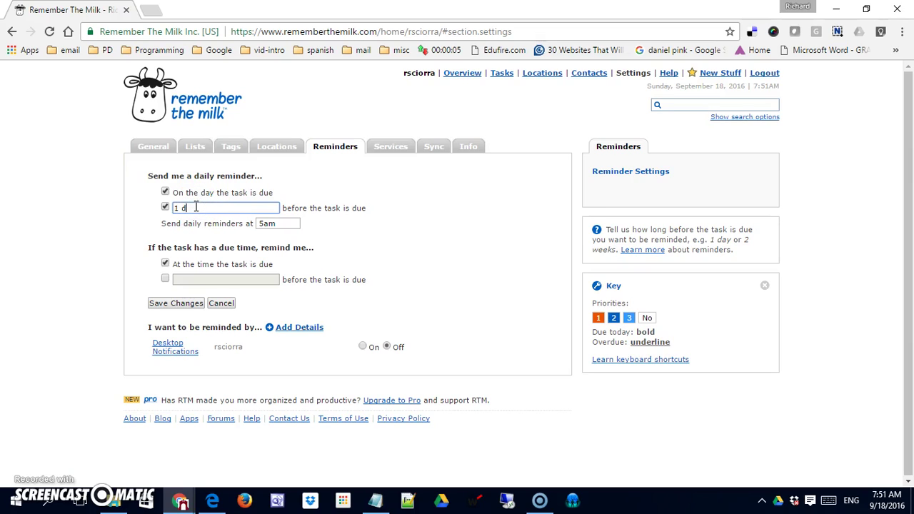
{"action": "key", "text": "Return"}
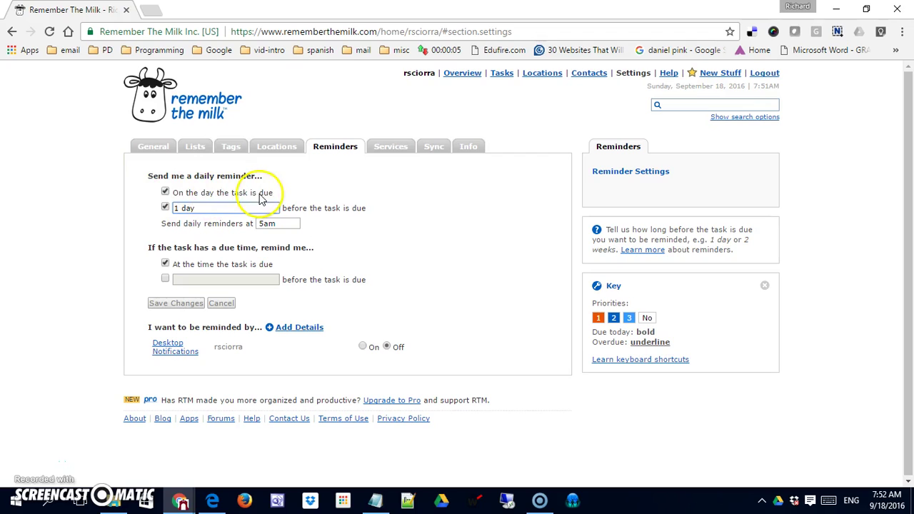
{"action": "left_click", "coordinate": [165, 193]}
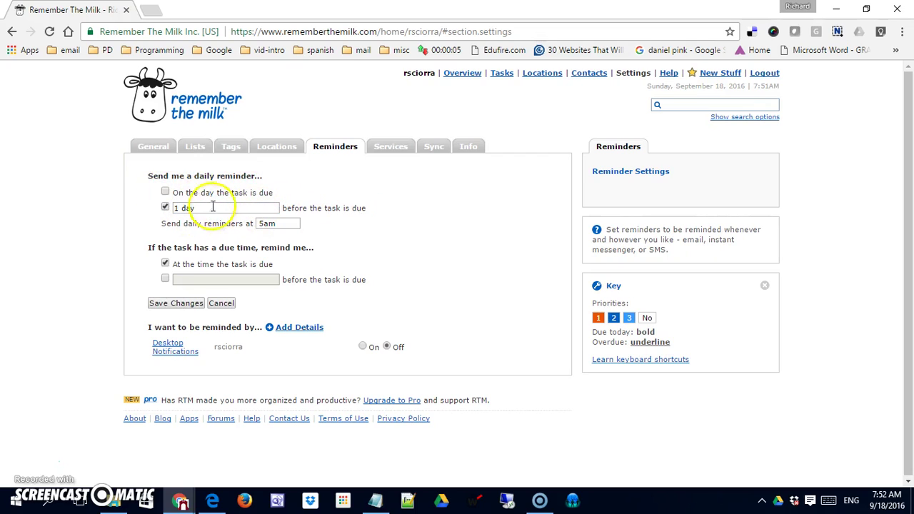
{"action": "left_click", "coordinate": [165, 192]}
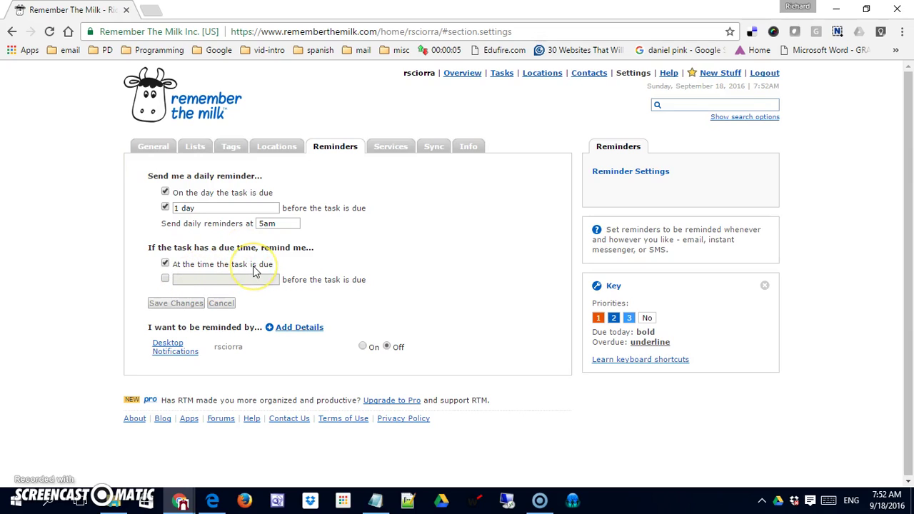
Switch off the reminder at the task's due time, enable one 2 hours before the task is due, and save.
{"action": "left_click", "coordinate": [165, 264]}
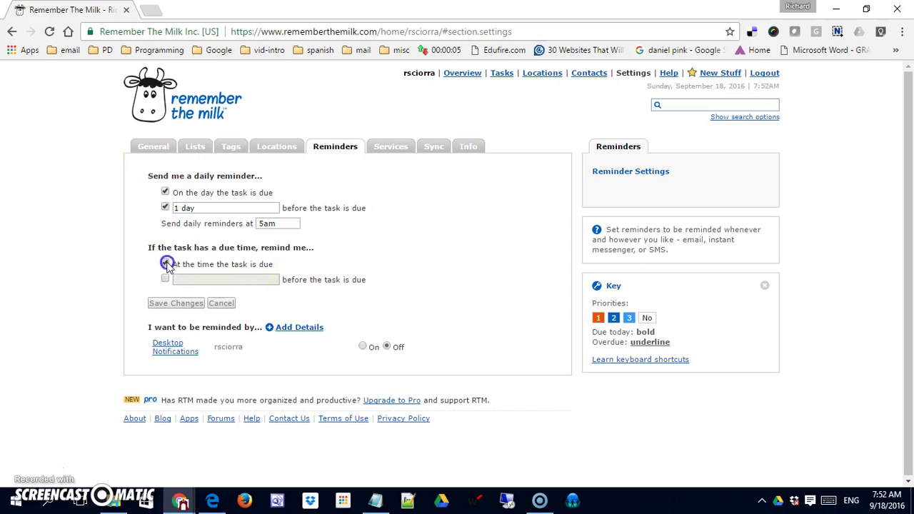
{"action": "left_click", "coordinate": [166, 279]}
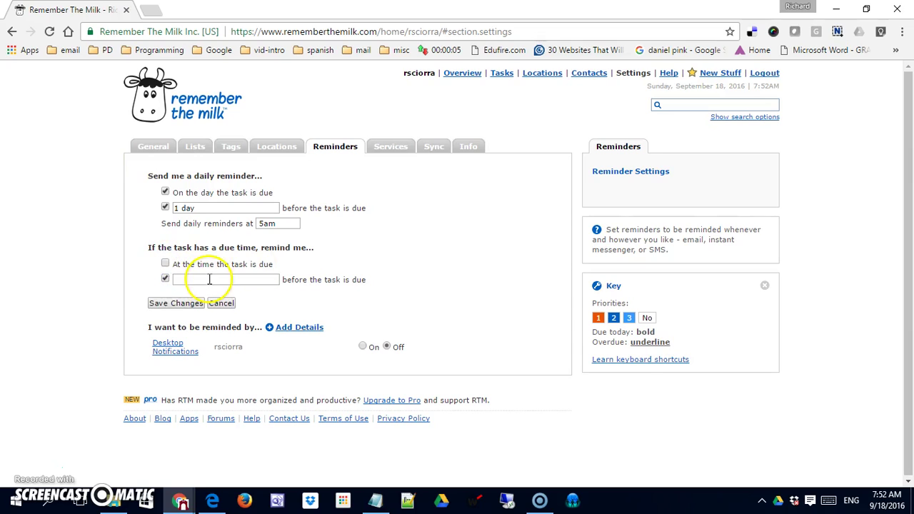
{"action": "left_click", "coordinate": [207, 280]}
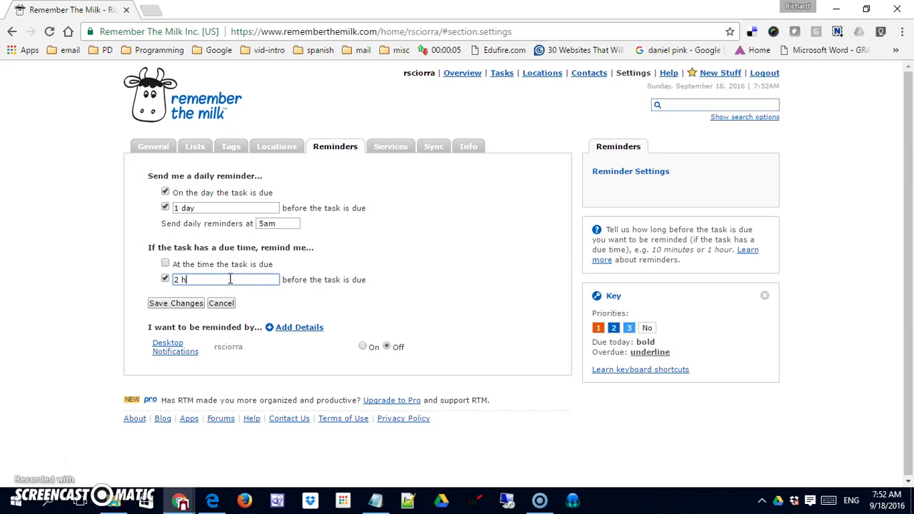
{"action": "left_click", "coordinate": [188, 303]}
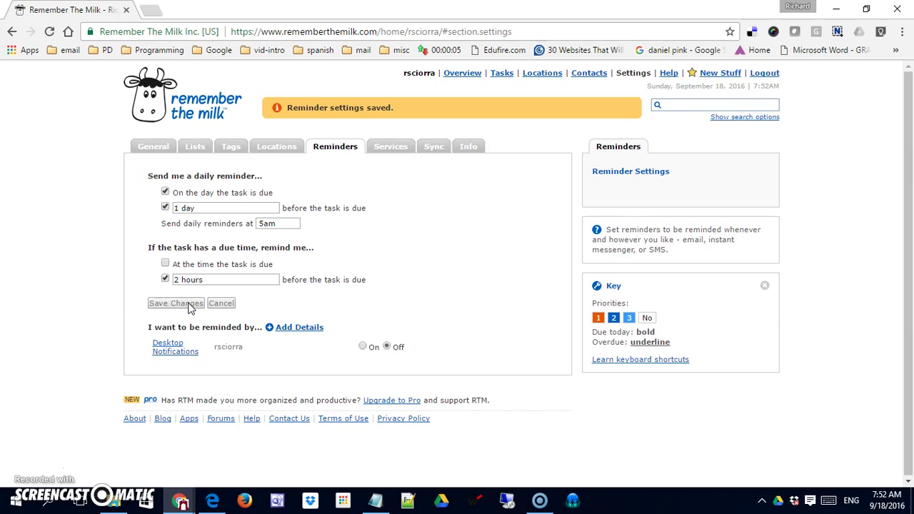
{"action": "left_click", "coordinate": [185, 305]}
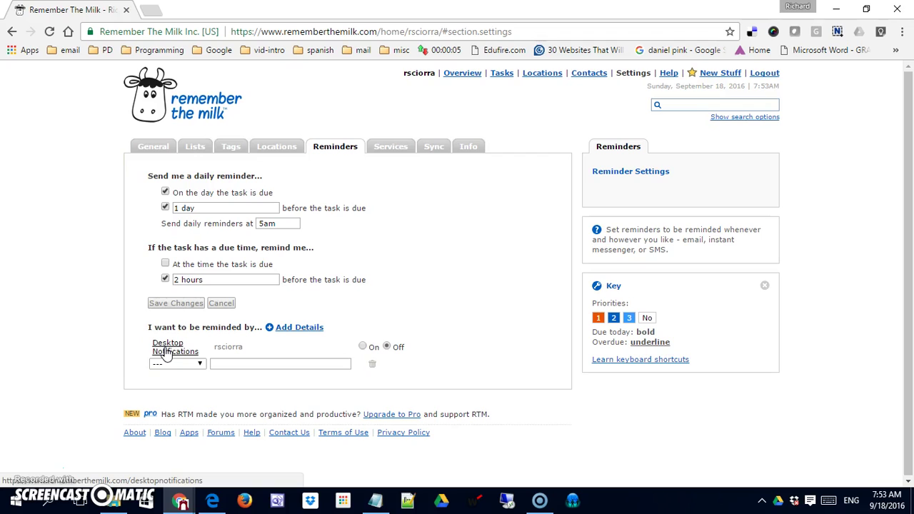
Turn on desktop notifications for reminders and look through the linked blog post about them before closing it.
{"action": "left_click", "coordinate": [364, 347]}
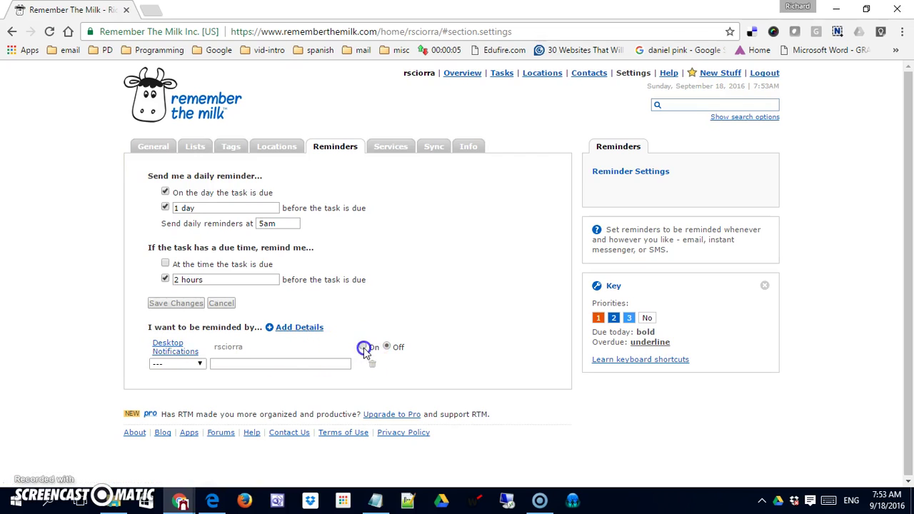
{"action": "left_click", "coordinate": [185, 355]}
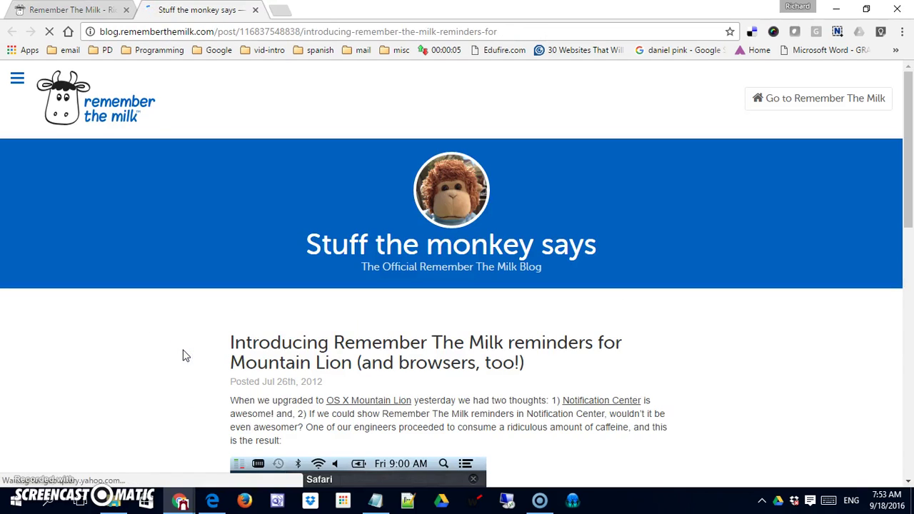
{"action": "scroll", "coordinate": [416, 345], "scroll_direction": "down", "scroll_amount": 5}
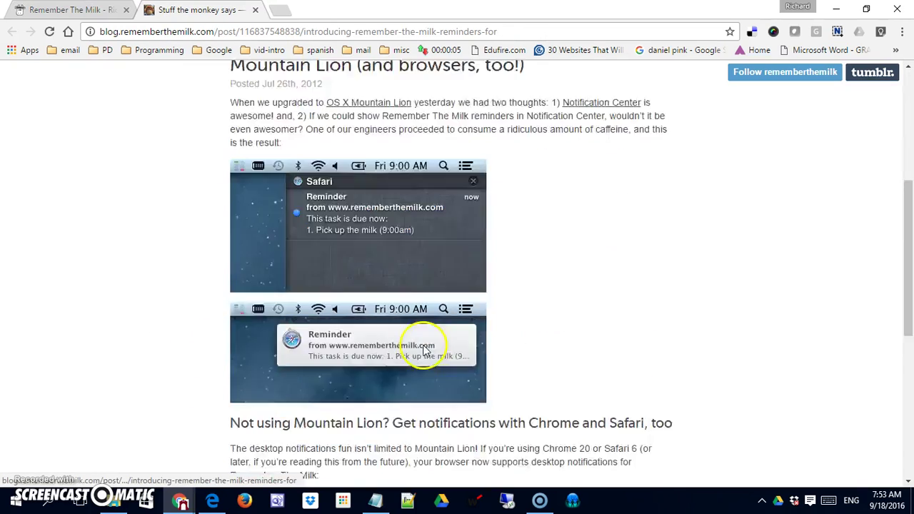
{"action": "scroll", "coordinate": [397, 323], "scroll_direction": "up", "scroll_amount": 5}
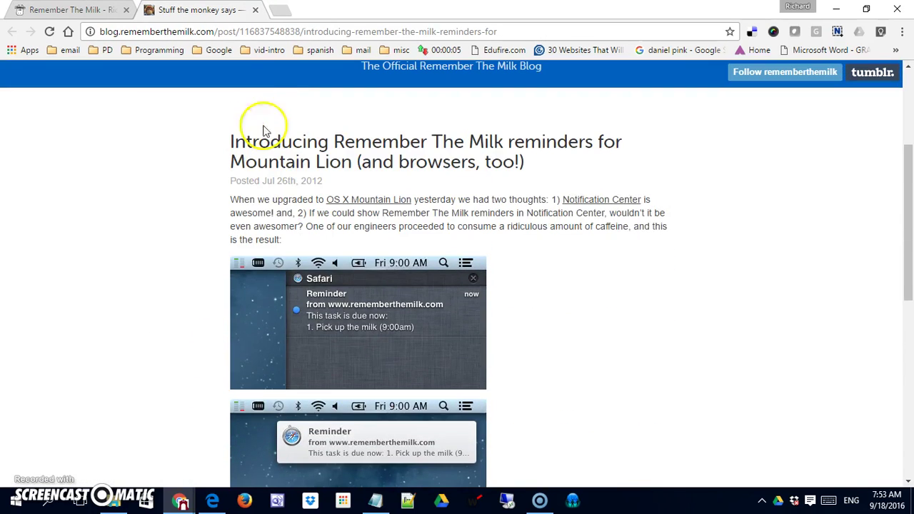
{"action": "left_click", "coordinate": [255, 9]}
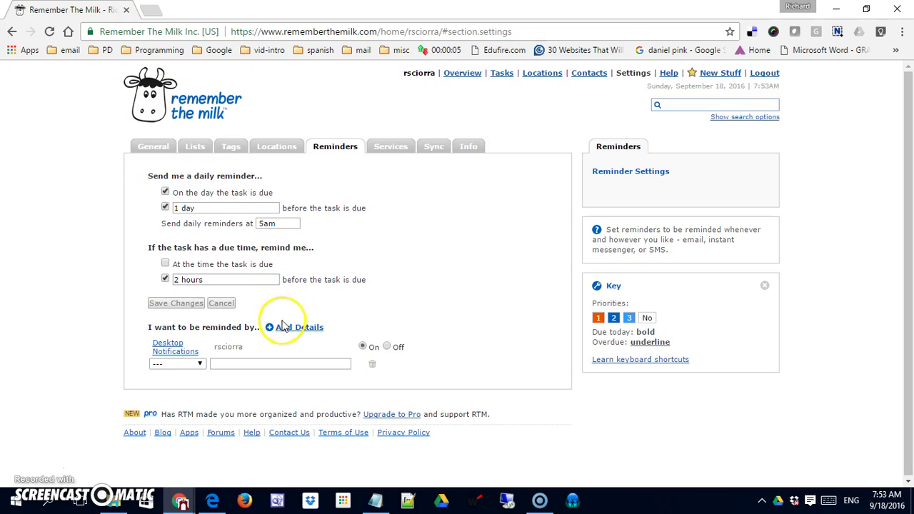
Fill in a new Mobile reminder contact with AT&T as the United States network and the phone number for reminders.
{"action": "left_click", "coordinate": [199, 365]}
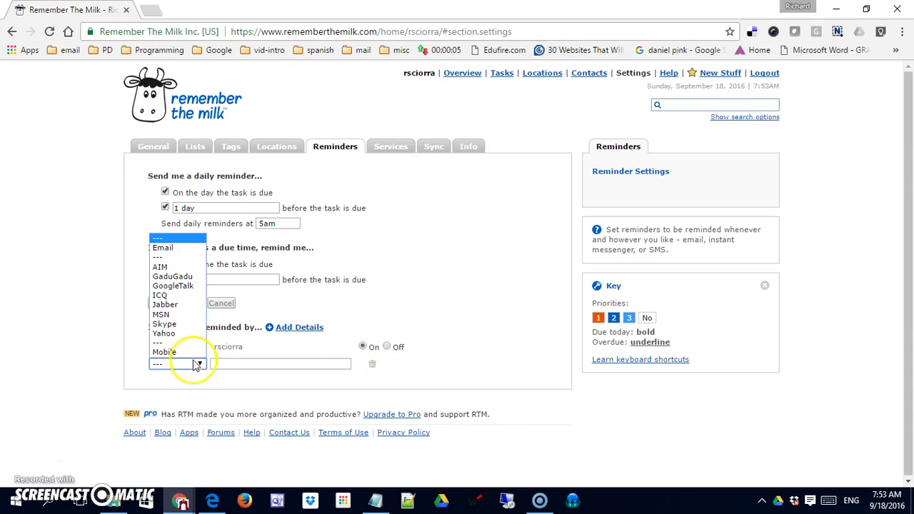
{"action": "left_click", "coordinate": [191, 352]}
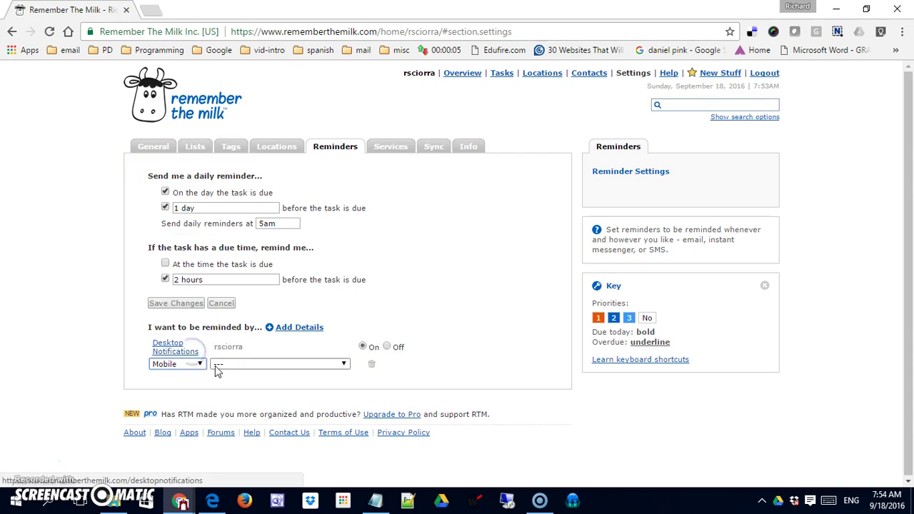
{"action": "left_click", "coordinate": [293, 366]}
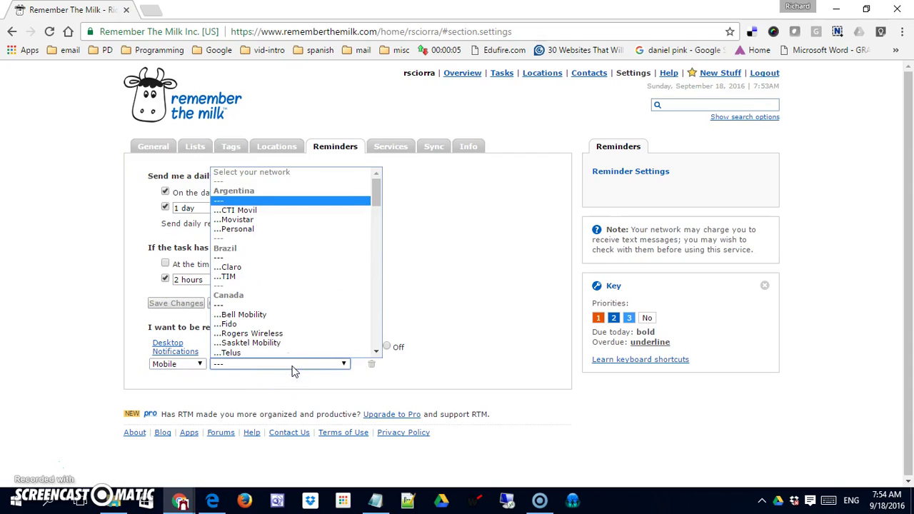
{"action": "left_click_drag", "start_coordinate": [376, 198], "coordinate": [379, 339]}
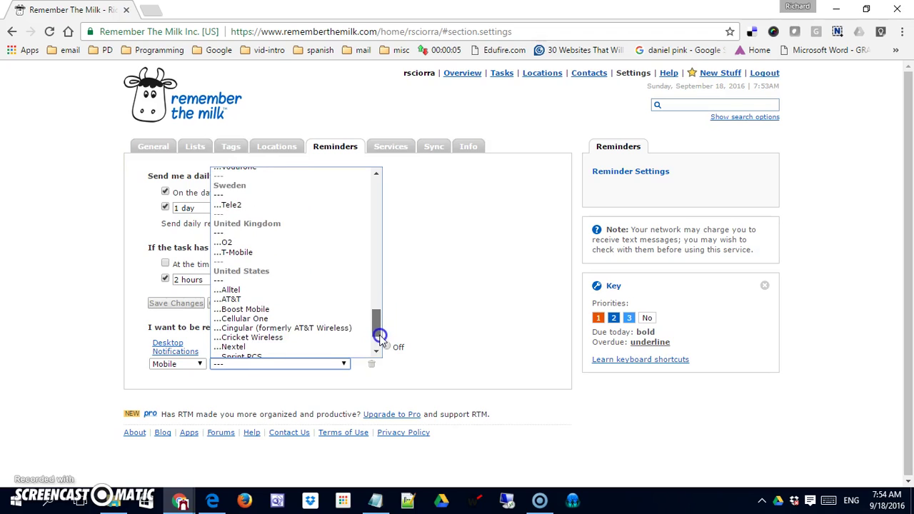
{"action": "left_click", "coordinate": [296, 300]}
{"action": "left_click", "coordinate": [251, 374]}
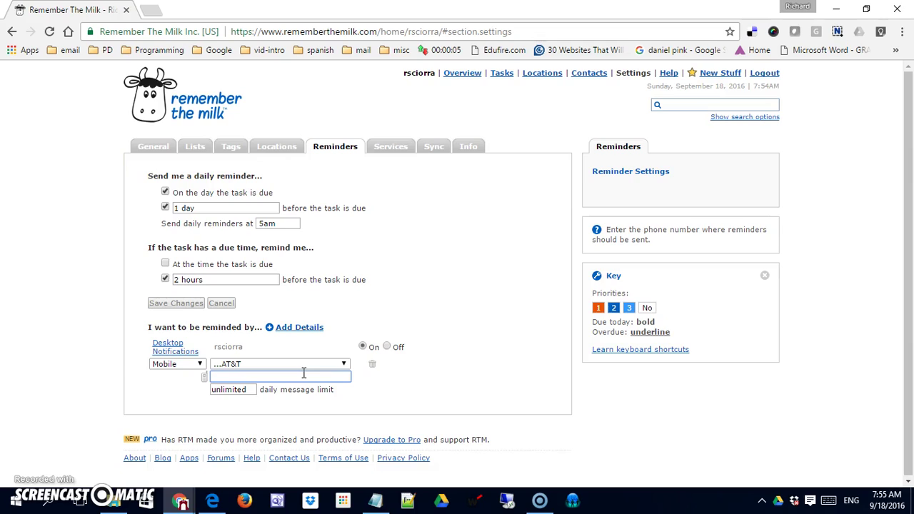
{"action": "left_click", "coordinate": [217, 375]}
{"action": "key", "text": "ctrl+v"}
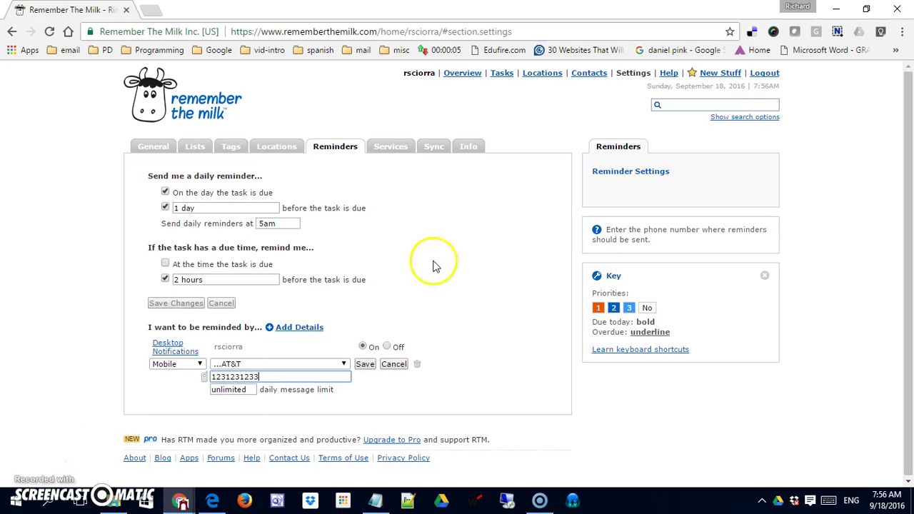
View the third-party services settings and the MilkSync information in the sync settings.
{"action": "left_click", "coordinate": [398, 149]}
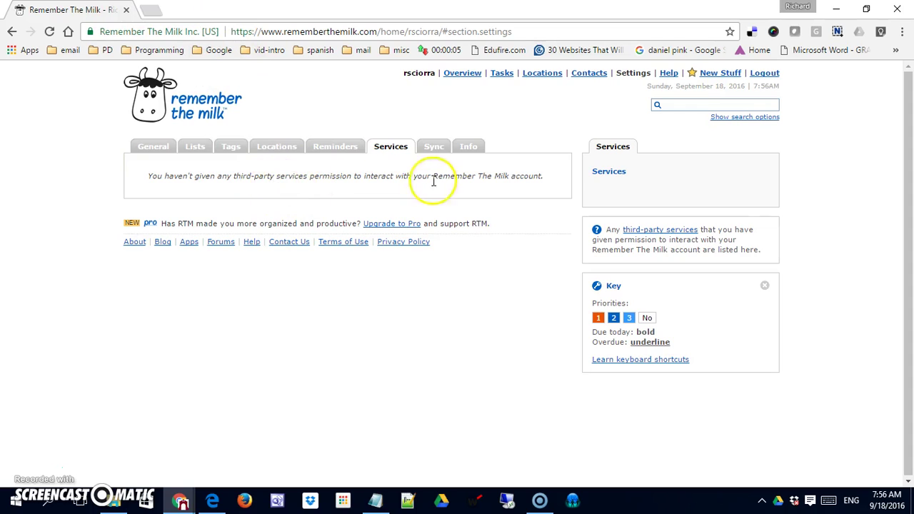
{"action": "left_click", "coordinate": [432, 149]}
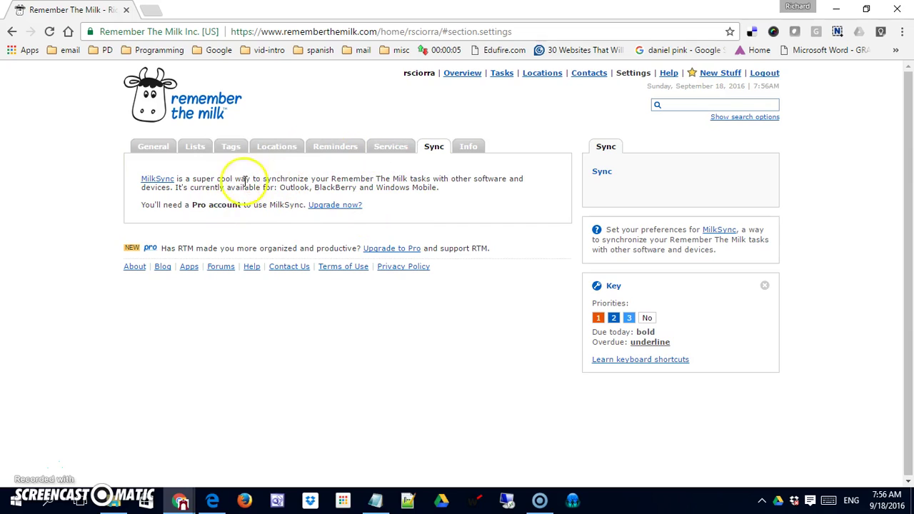
{"action": "left_click", "coordinate": [380, 227]}
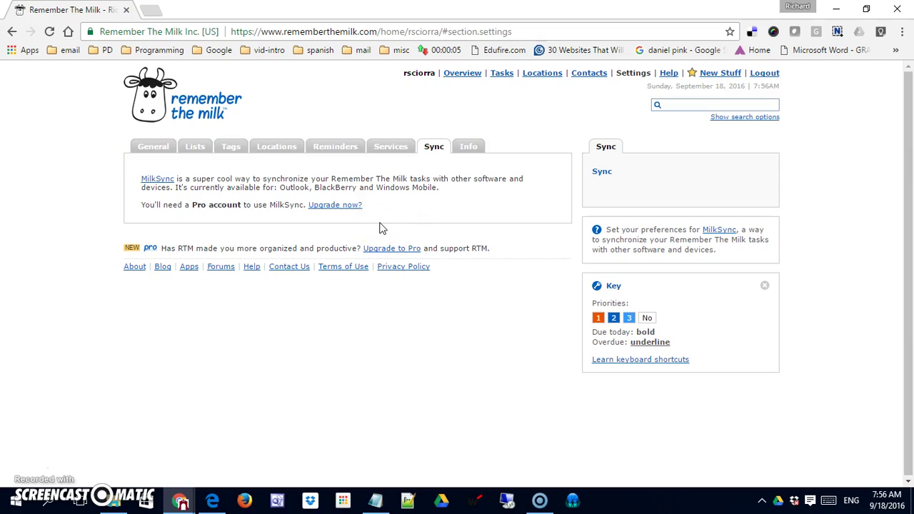